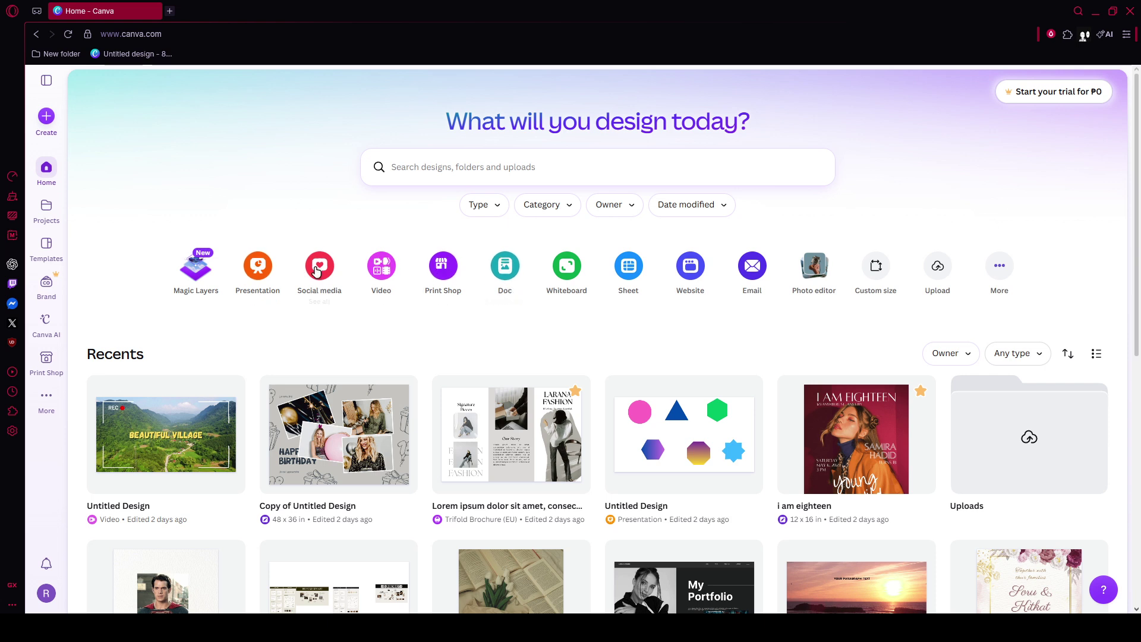
# - Start a blank presentation, wait for the Untitled design editor to load, then add a new browser tab
pyautogui.click(260, 273)
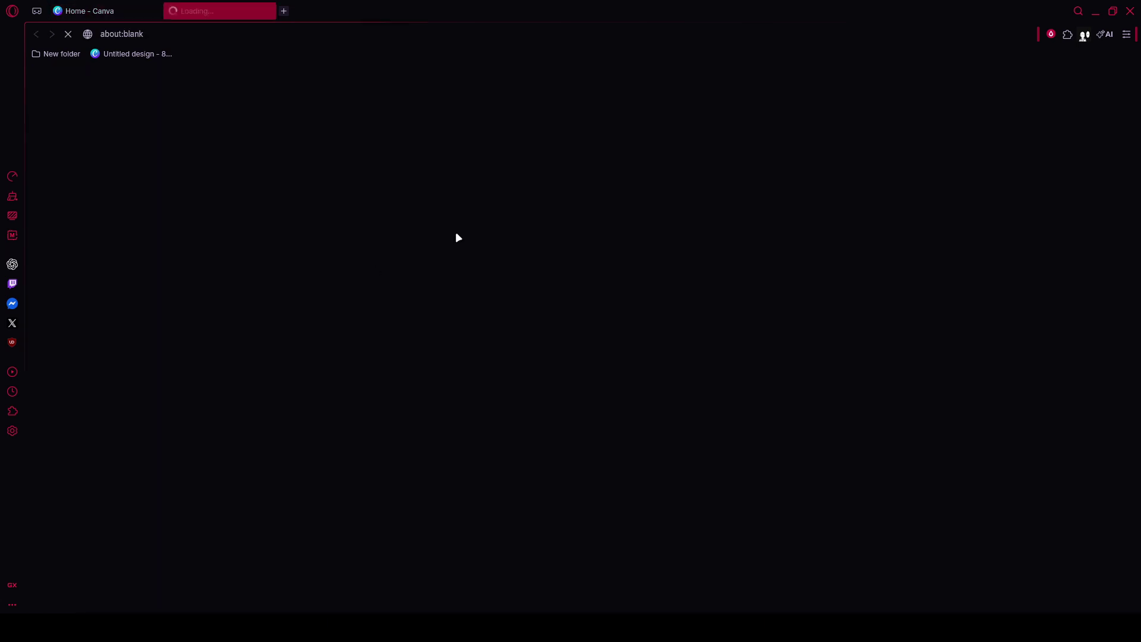
pyautogui.click(125, 6)
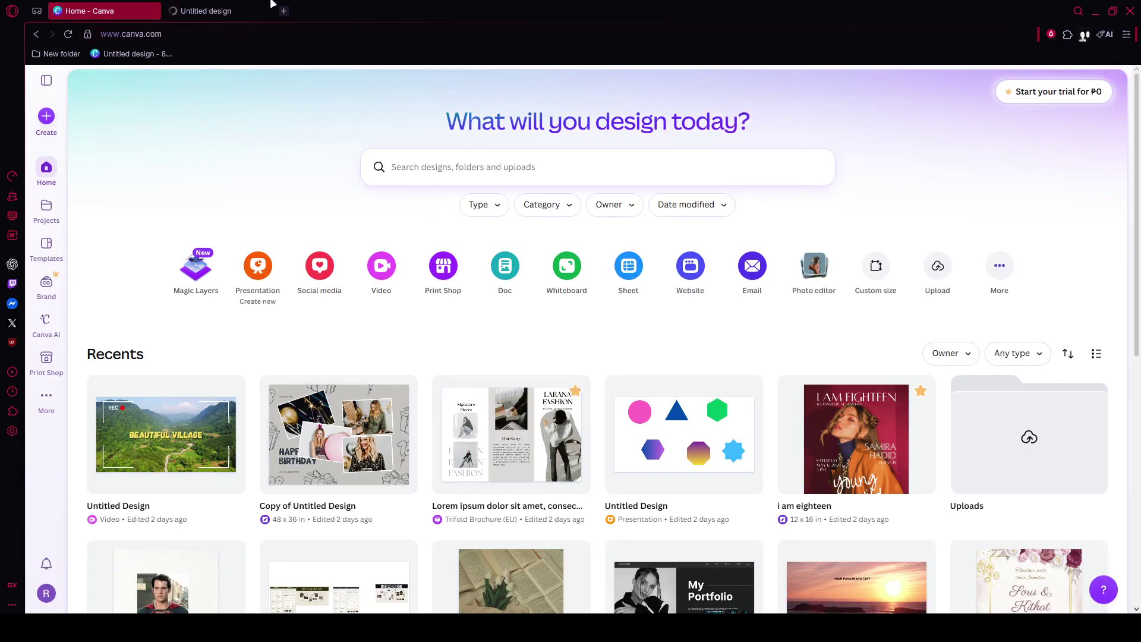
pyautogui.click(232, 9)
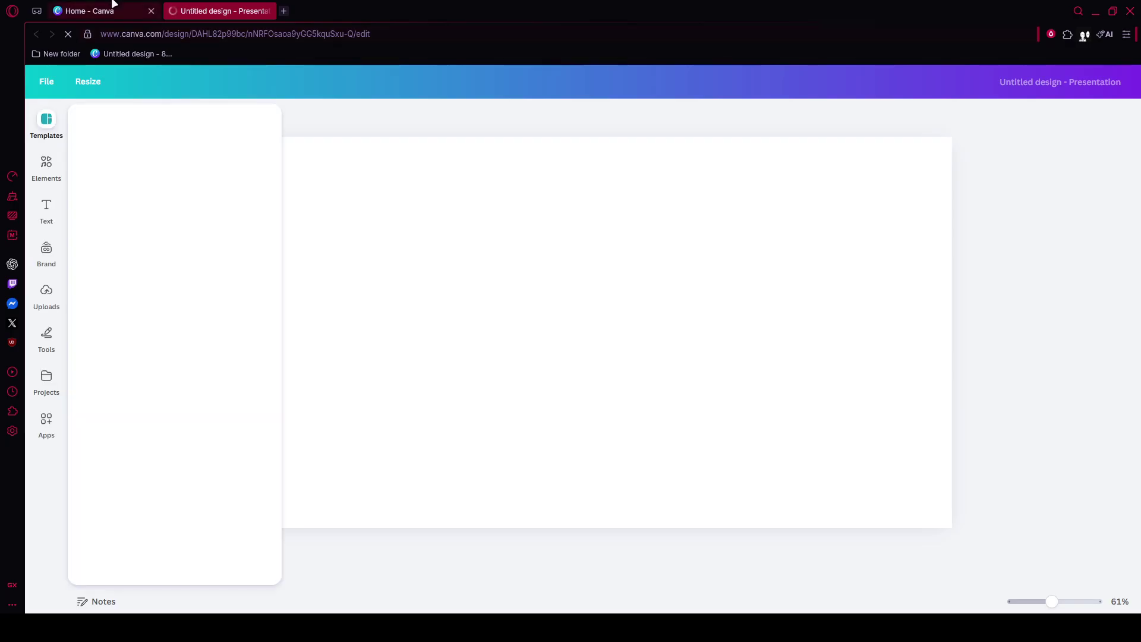
pyautogui.click(142, 11)
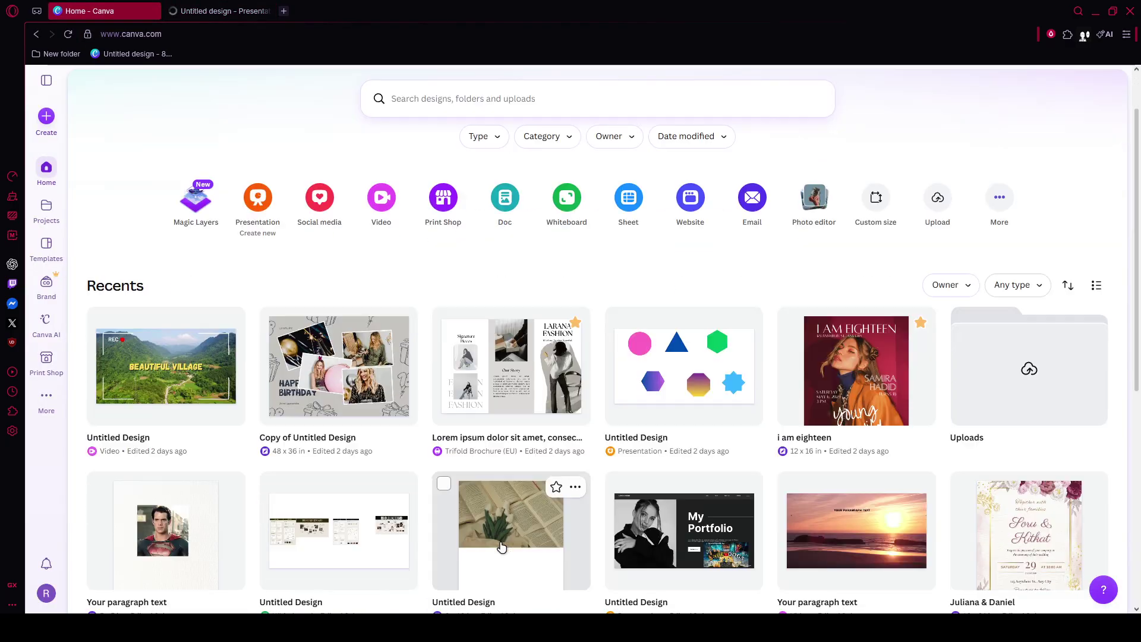
pyautogui.scroll(-3, 501, 547)
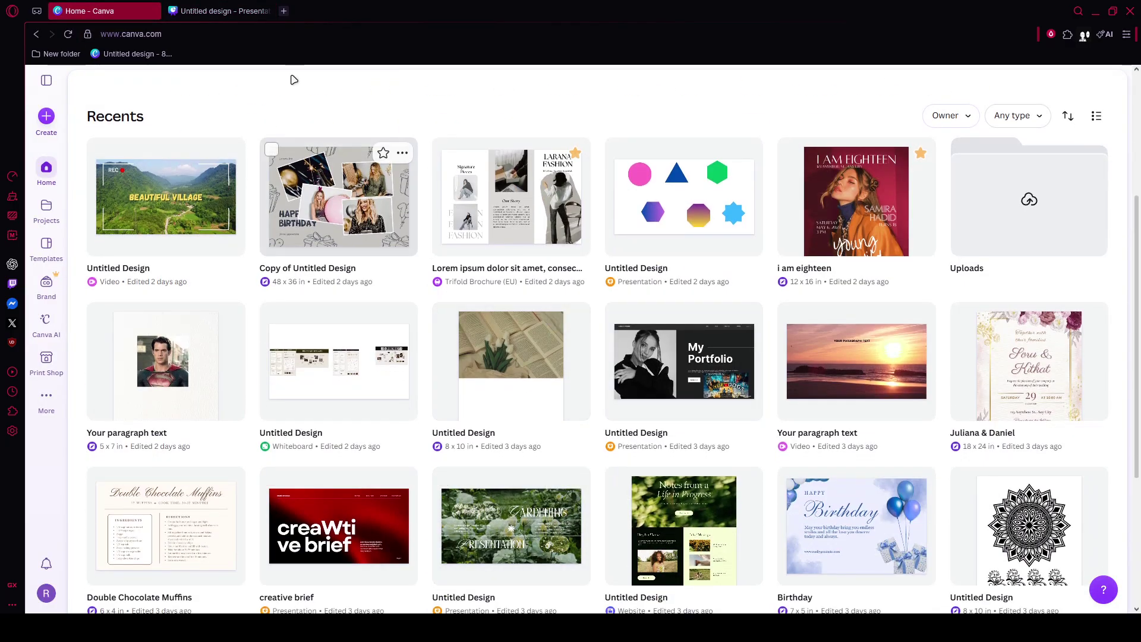
pyautogui.click(225, 11)
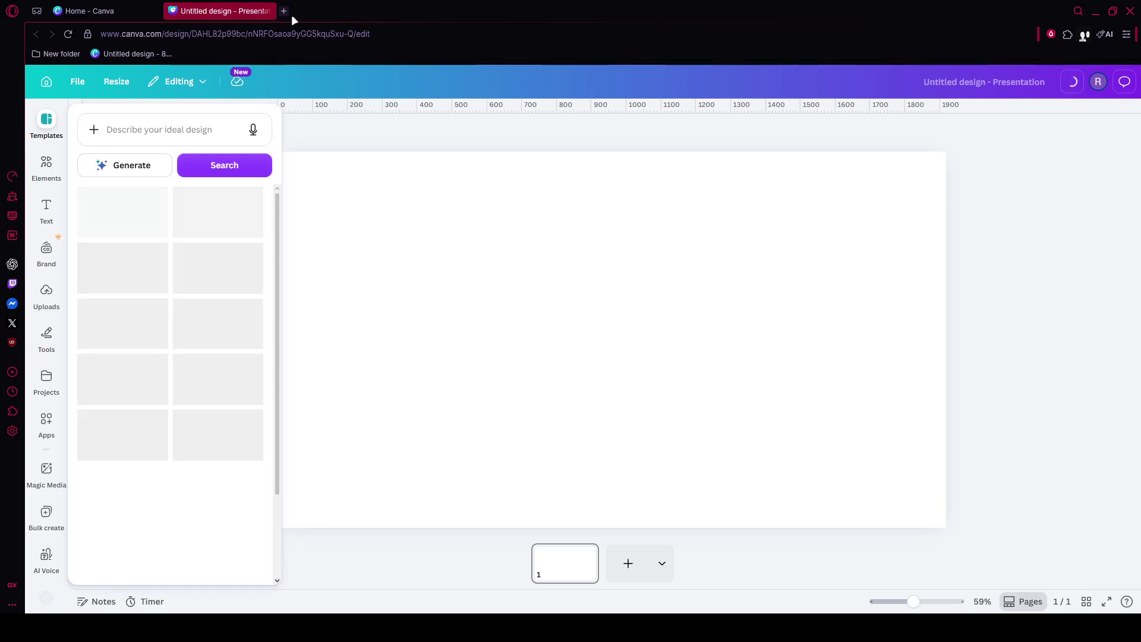
pyautogui.click(283, 11)
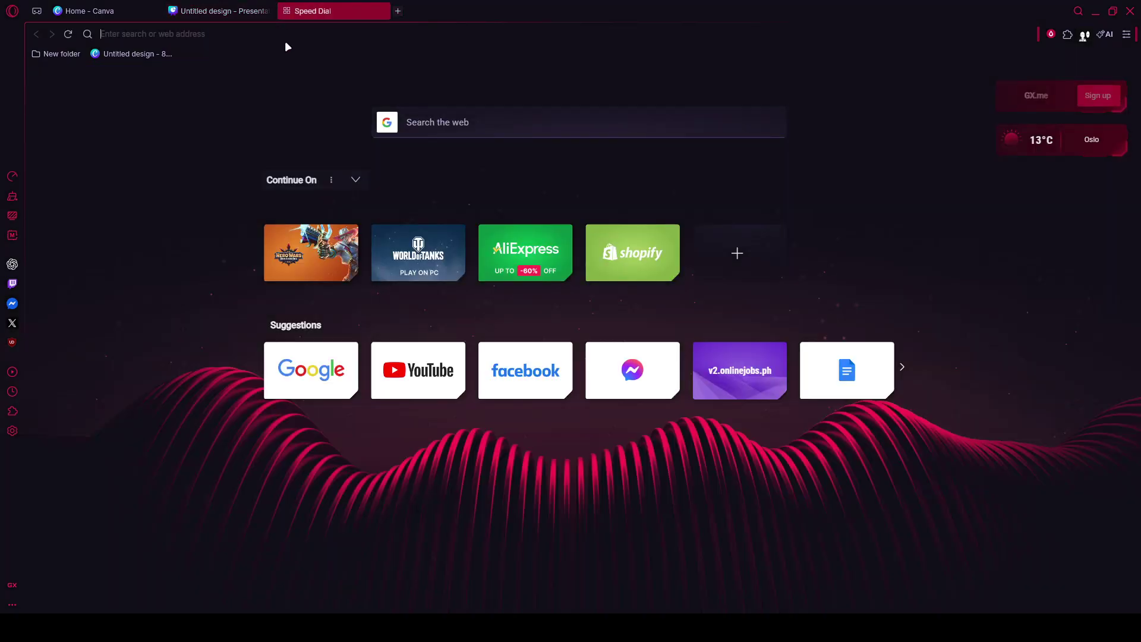
# - Search Google for 'qr maker' and bring up the ME-QR 'Types of QR Codes' page
pyautogui.write('qr')
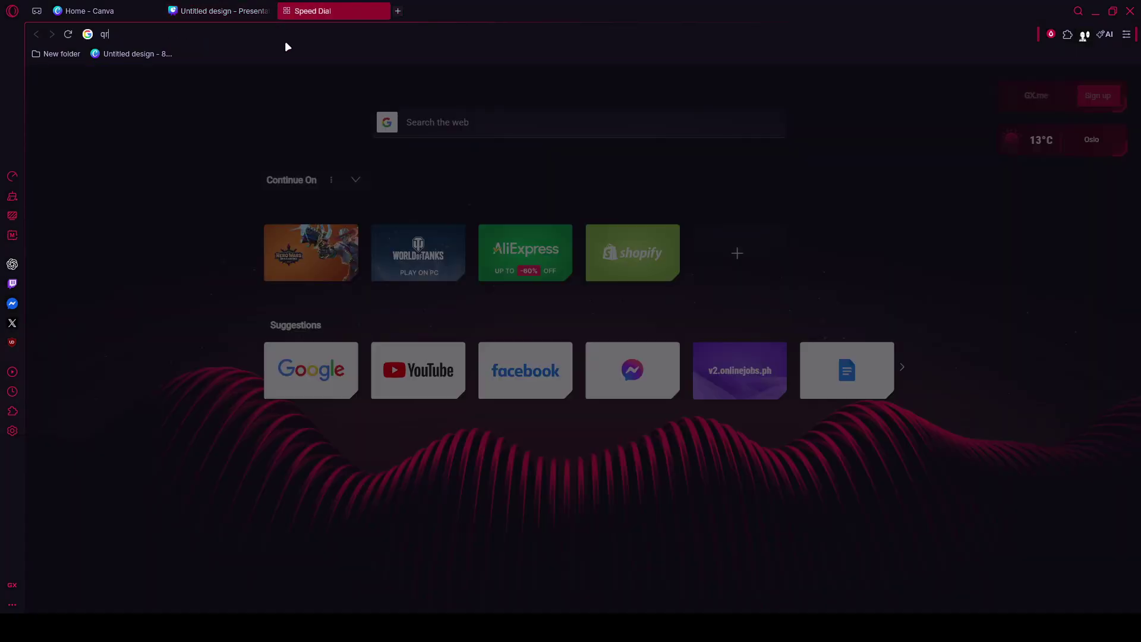
pyautogui.write(' maker')
pyautogui.press('Return')
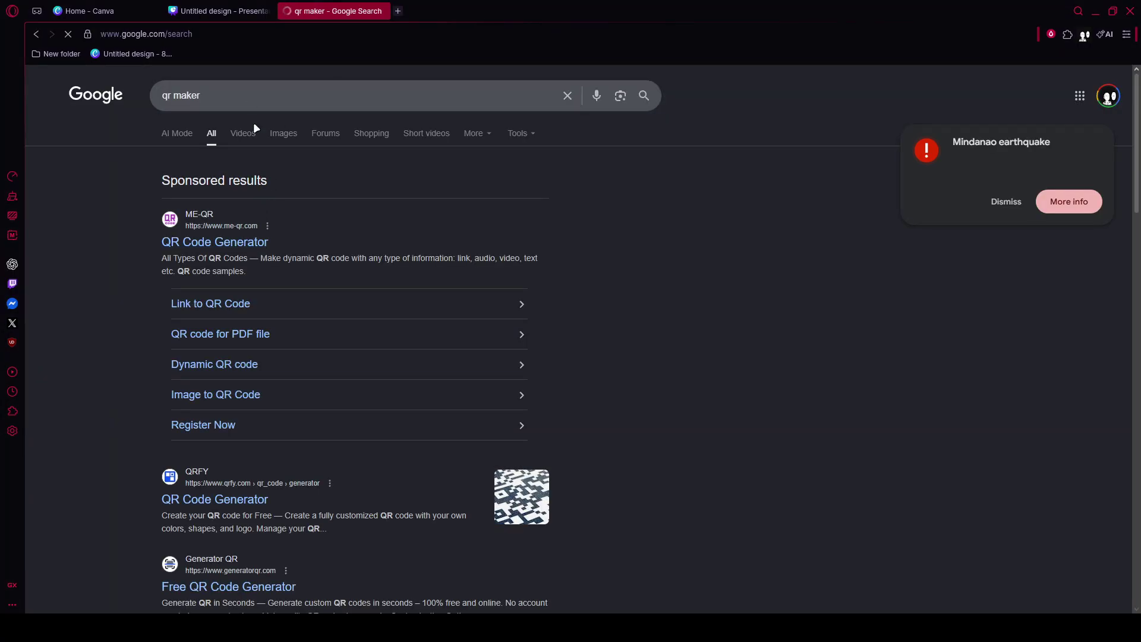
pyautogui.click(234, 7)
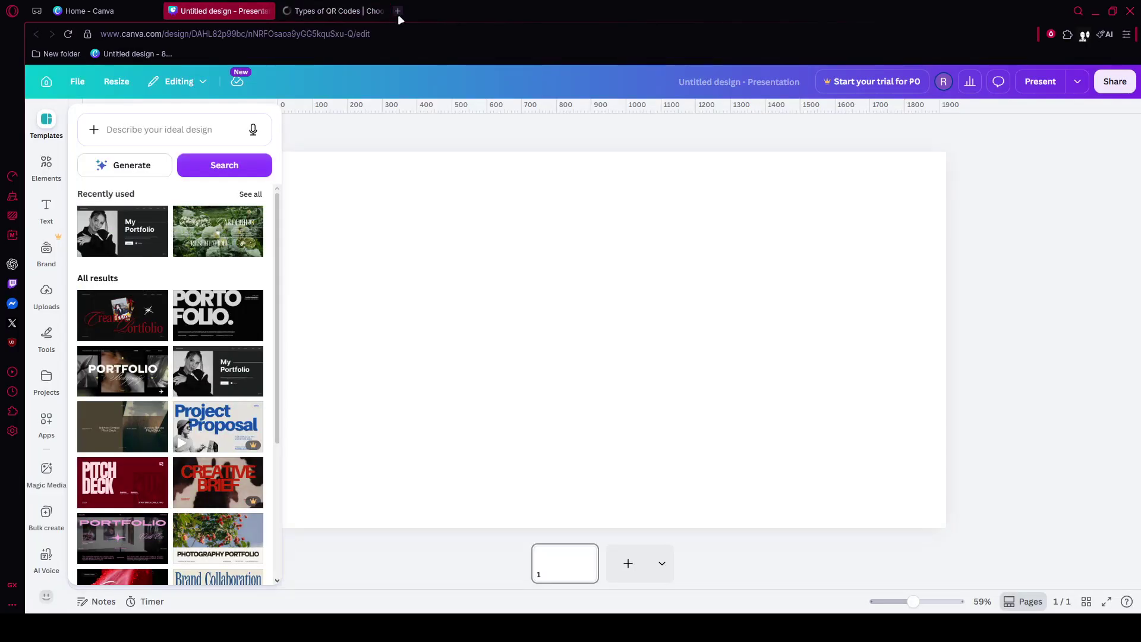
pyautogui.click(398, 12)
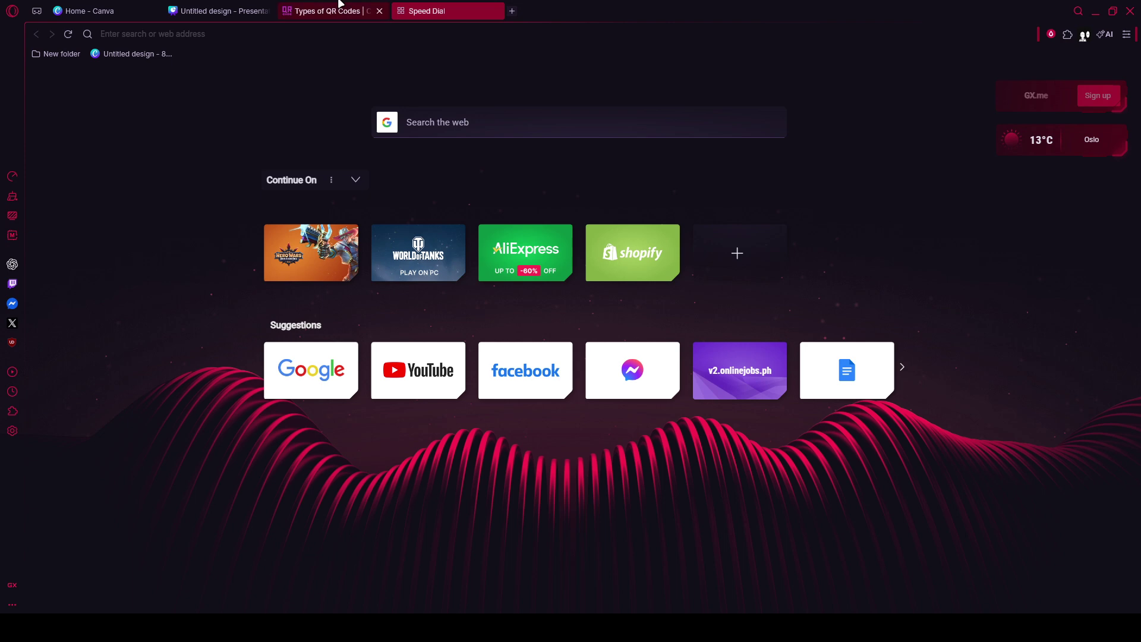
pyautogui.click(381, 11)
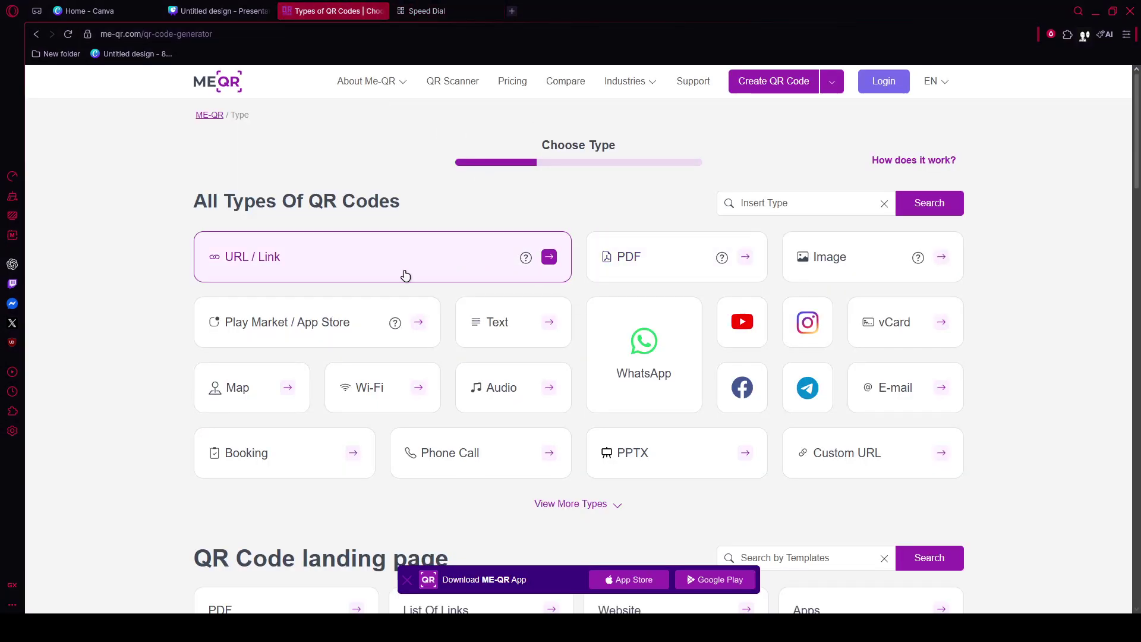
# - Choose the URL / Link QR type and paste the Canva design's address as the link
pyautogui.click(360, 277)
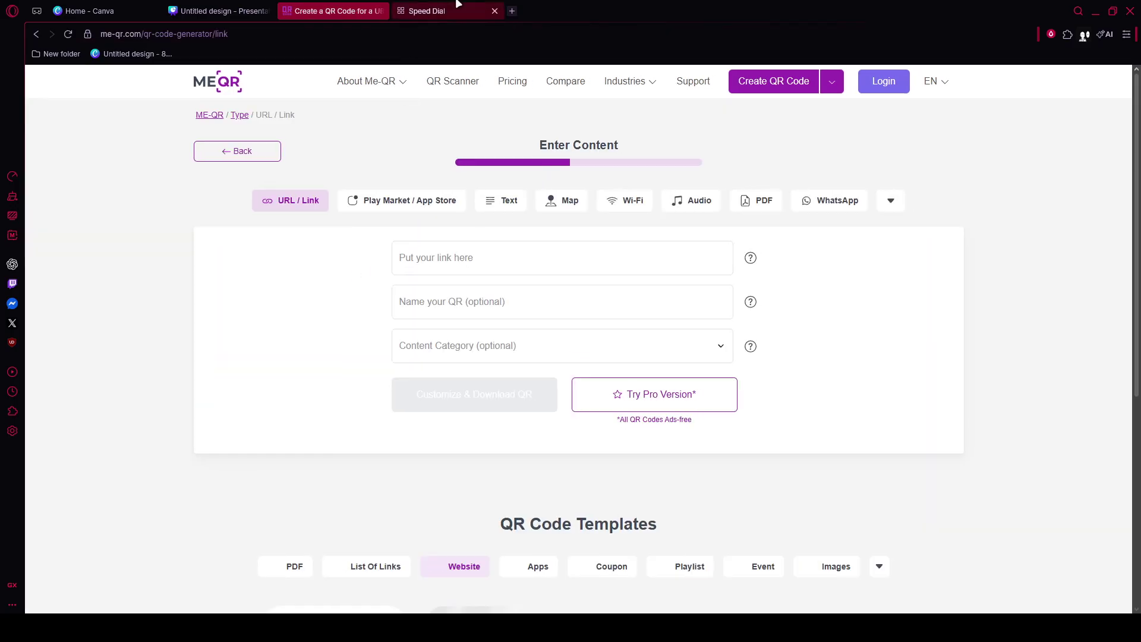
pyautogui.click(235, 11)
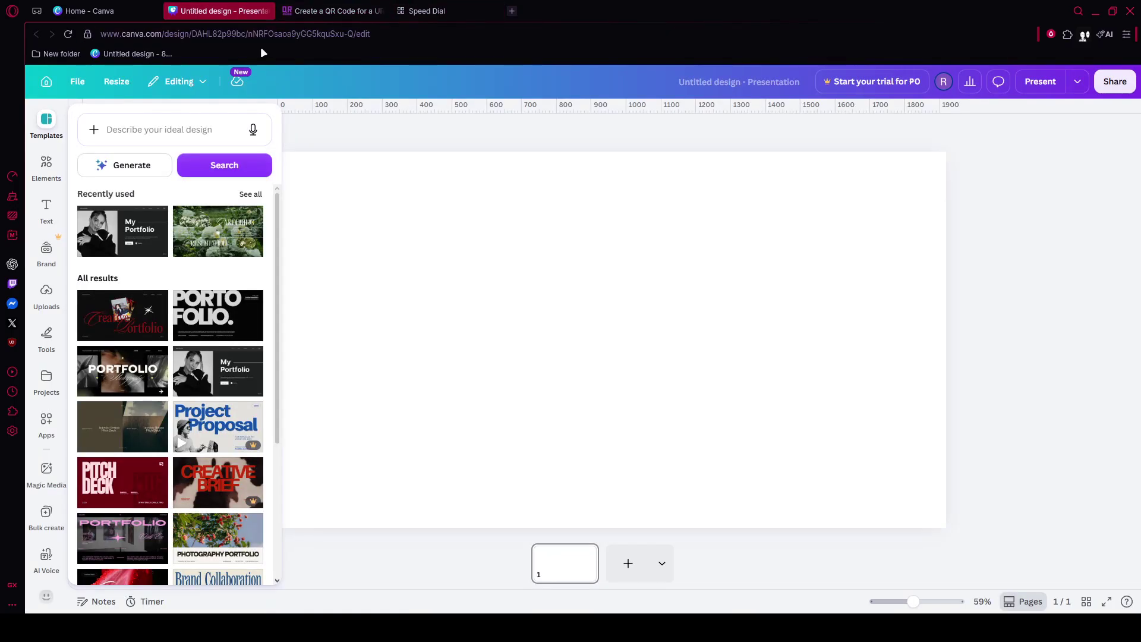
pyautogui.click(333, 10)
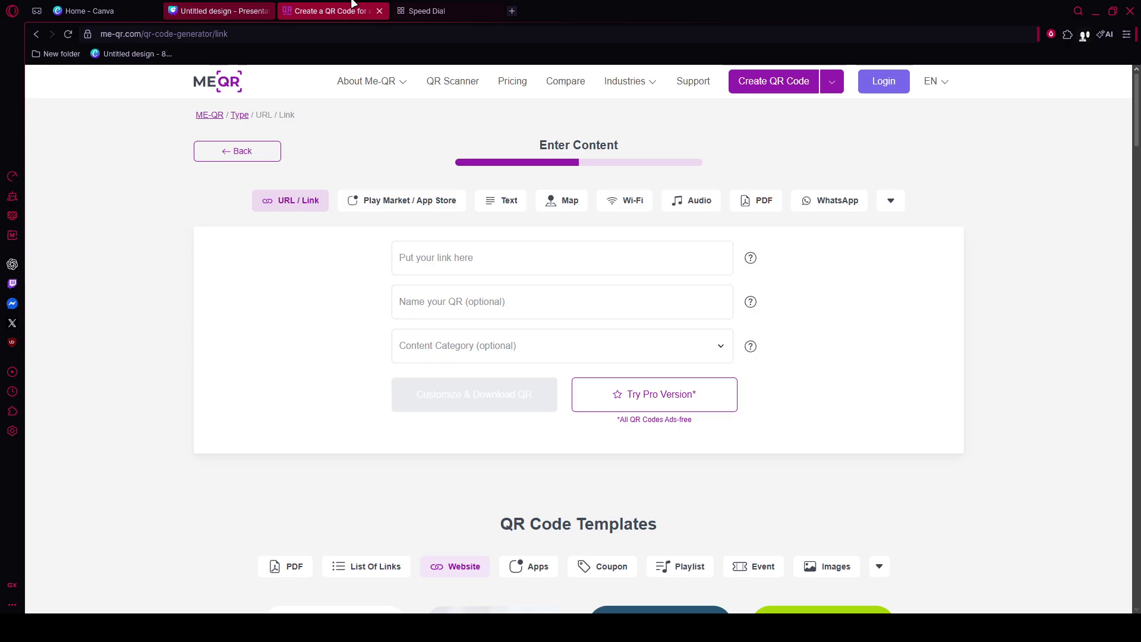
pyautogui.click(498, 264)
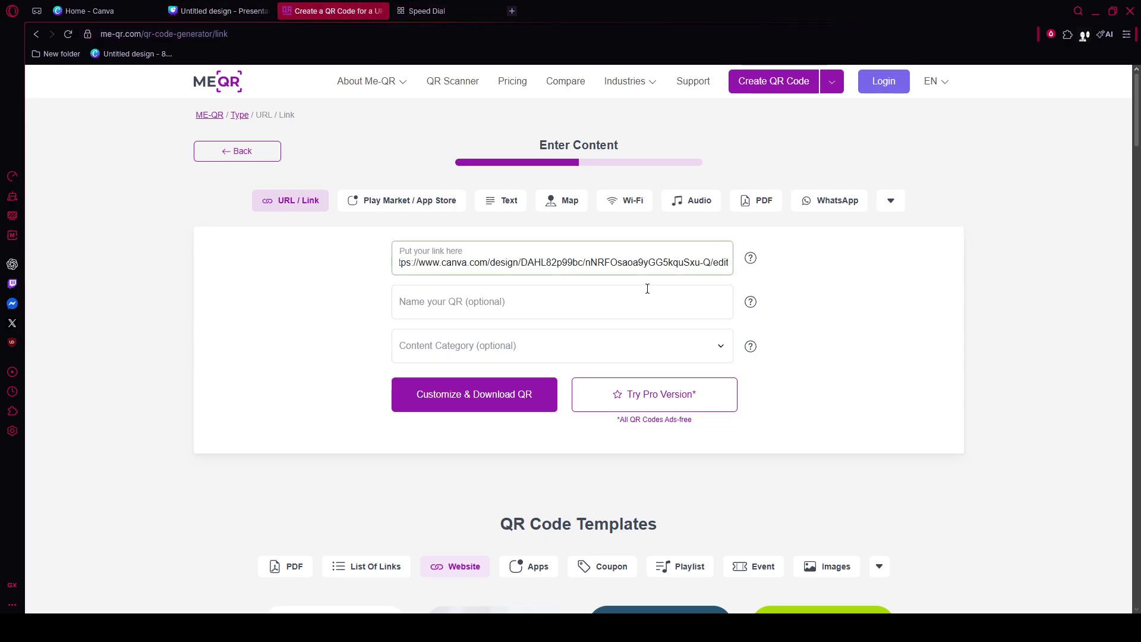
# - Download the link QR code as a 1000x1000 px PNG, closing Canva's templates panel meanwhile
pyautogui.click(527, 395)
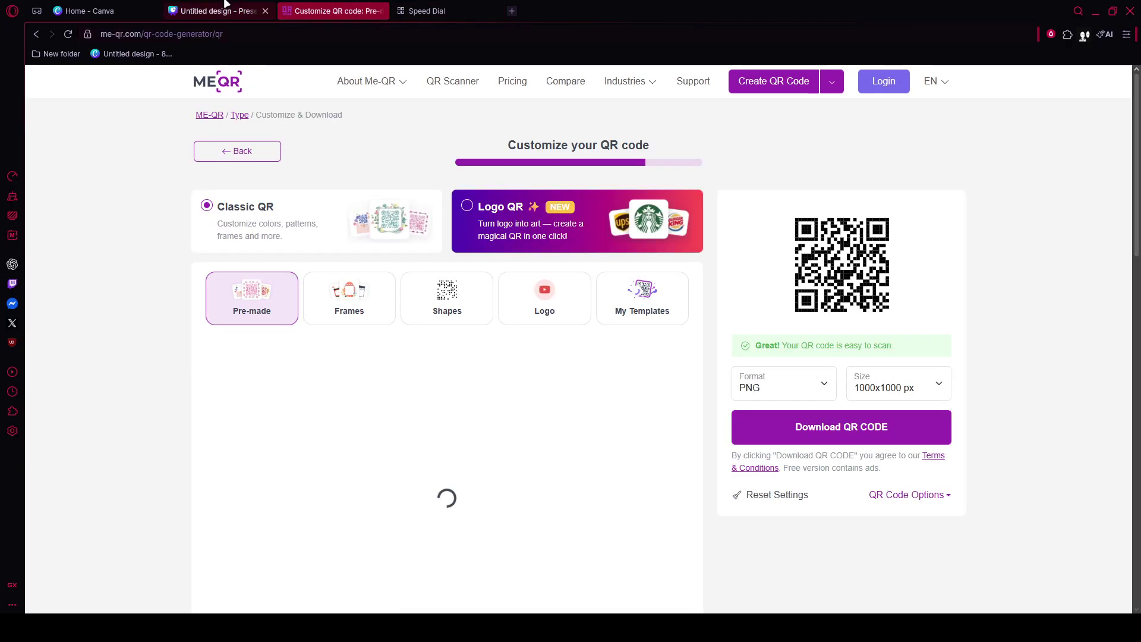
pyautogui.click(220, 11)
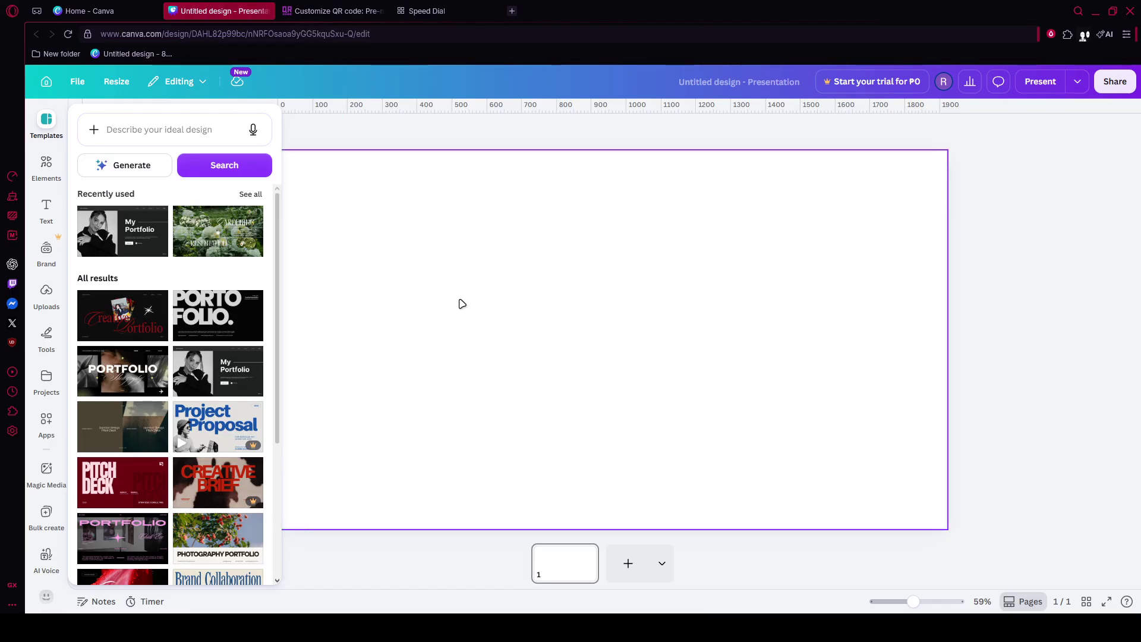
pyautogui.click(462, 303)
pyautogui.click(333, 10)
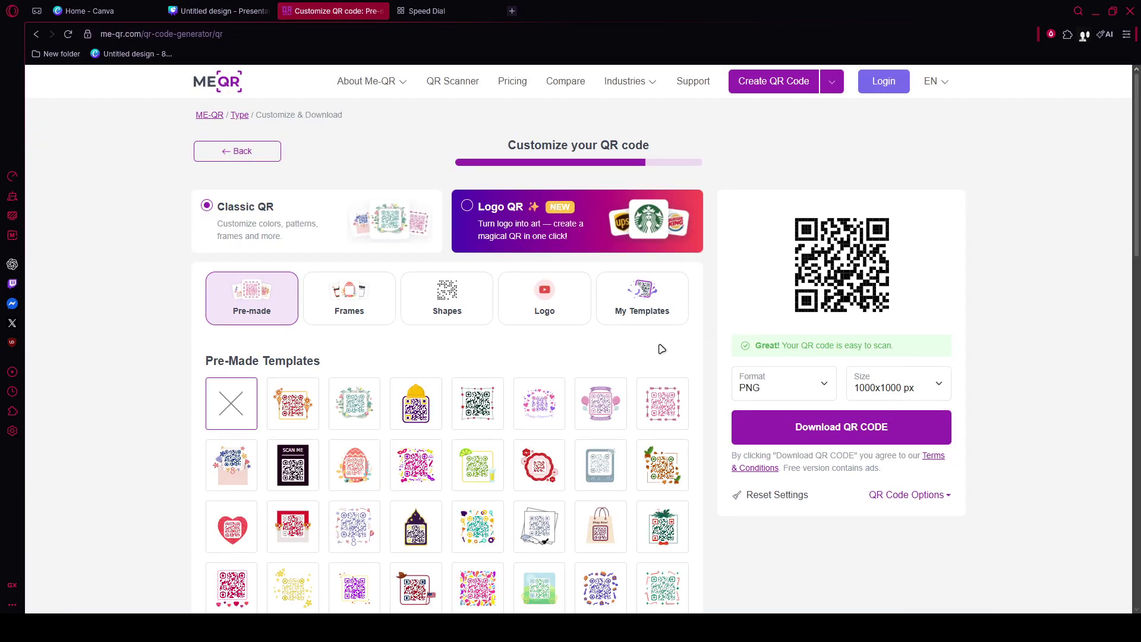
pyautogui.click(833, 439)
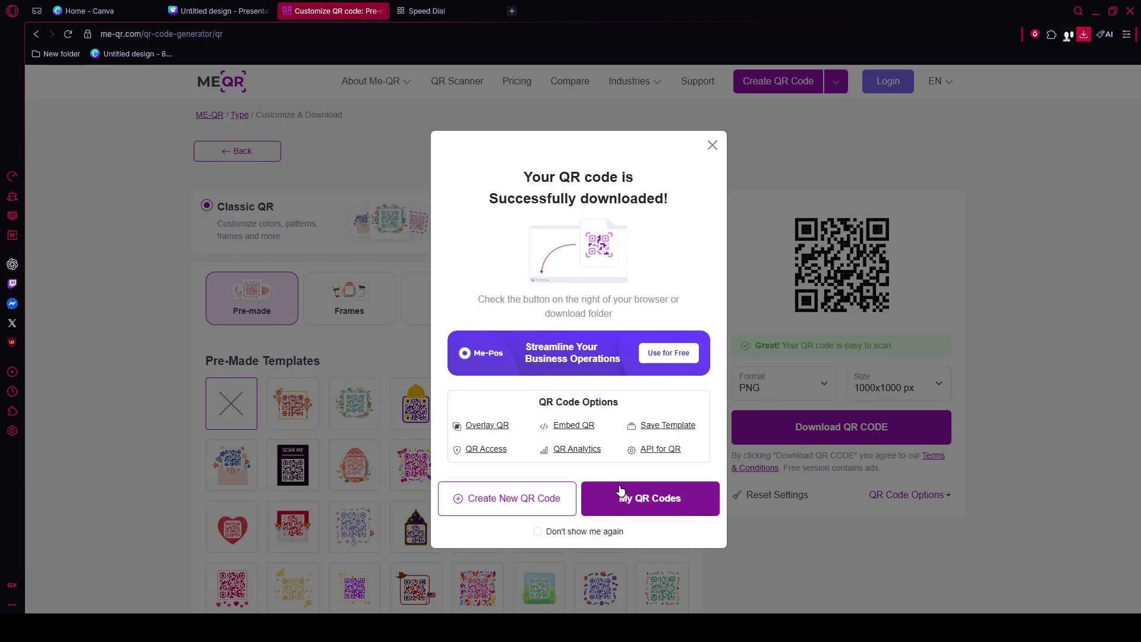
pyautogui.click(256, 10)
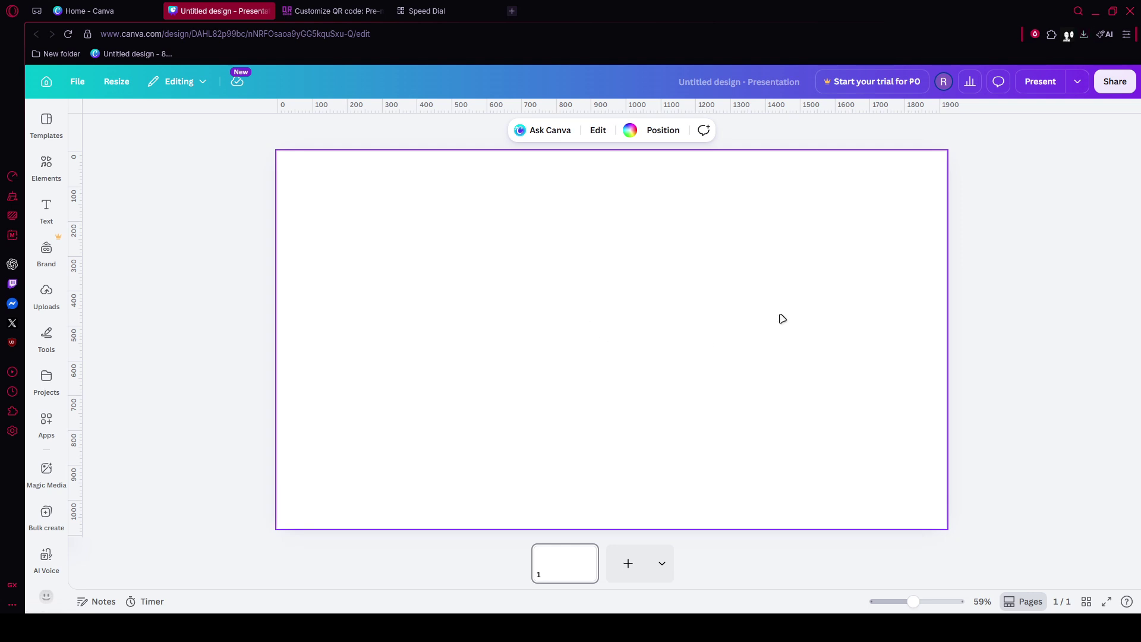
pyautogui.hotkey('ctrl', 'v')
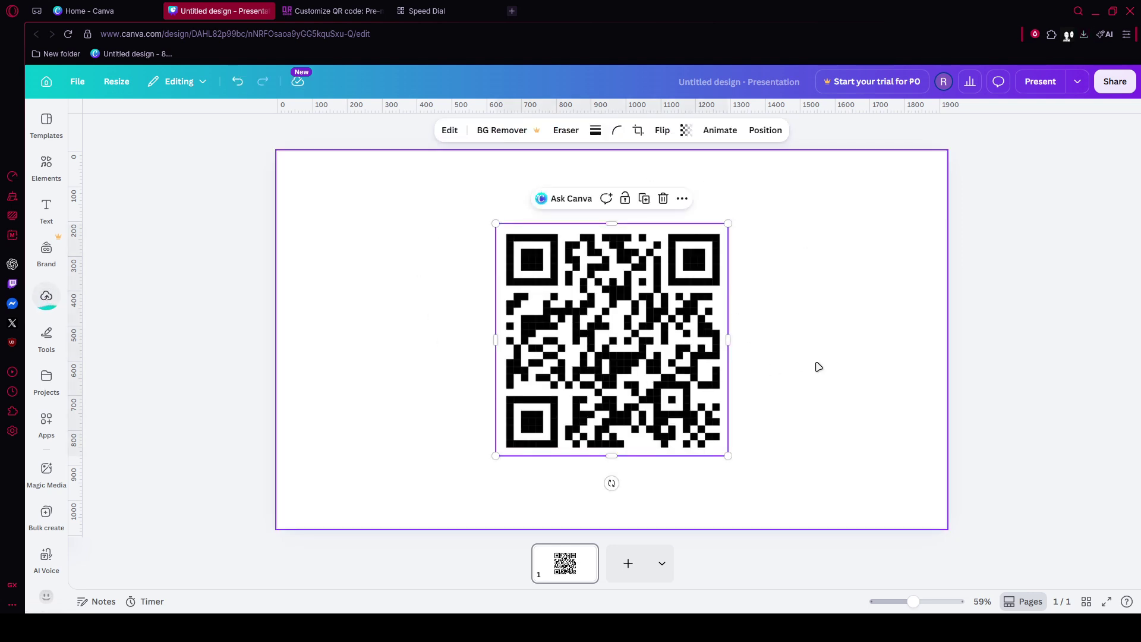
pyautogui.click(815, 369)
pyautogui.click(635, 354)
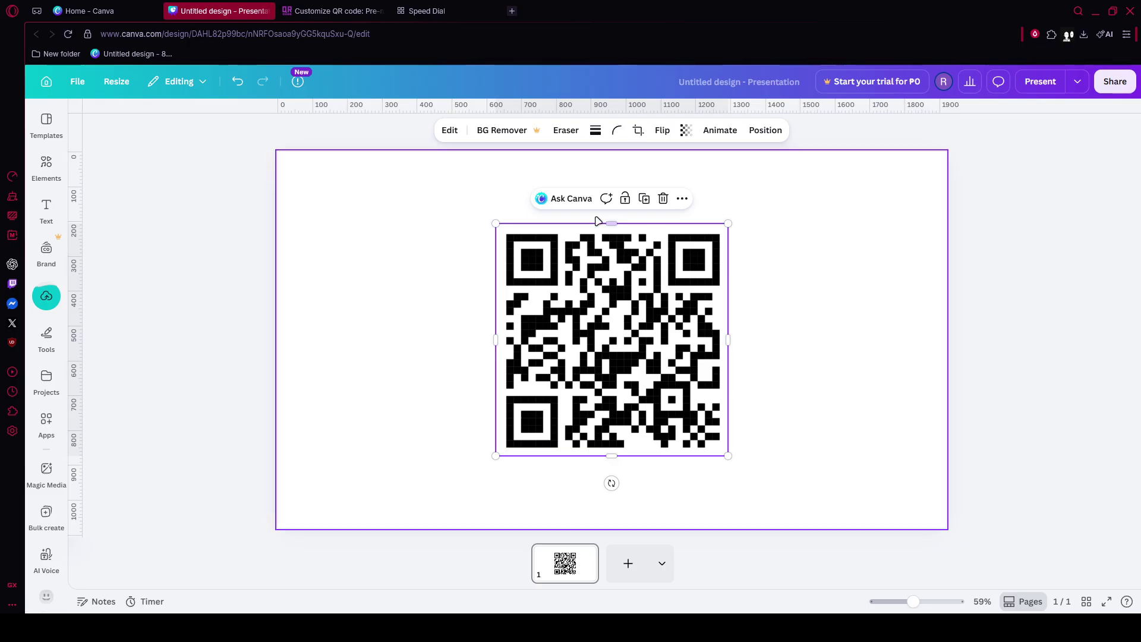
pyautogui.click(681, 199)
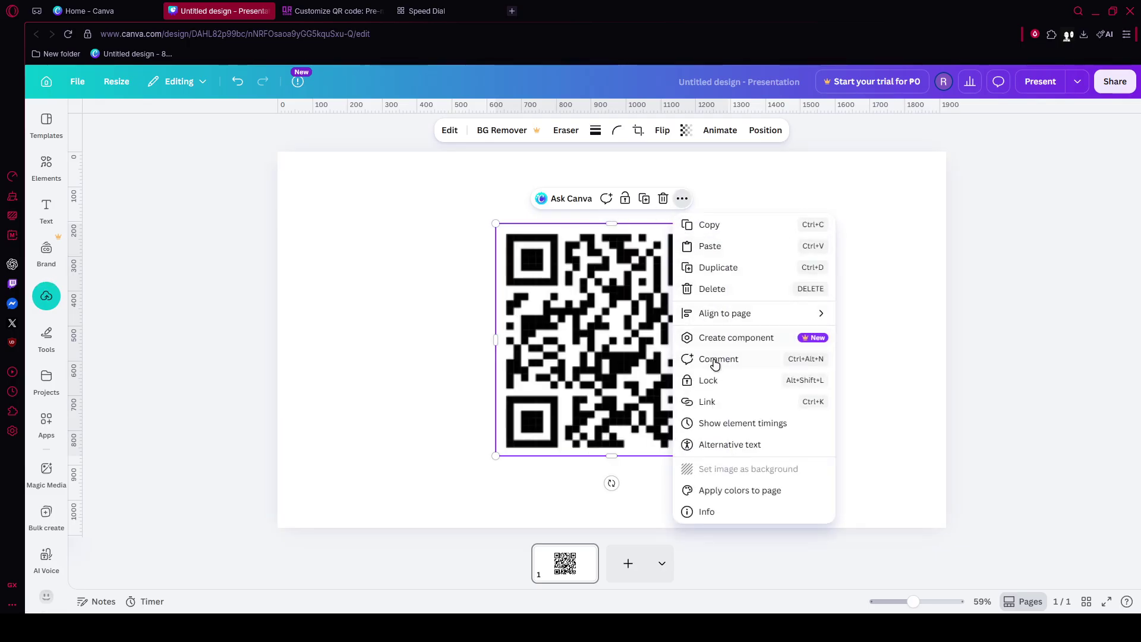
pyautogui.click(707, 403)
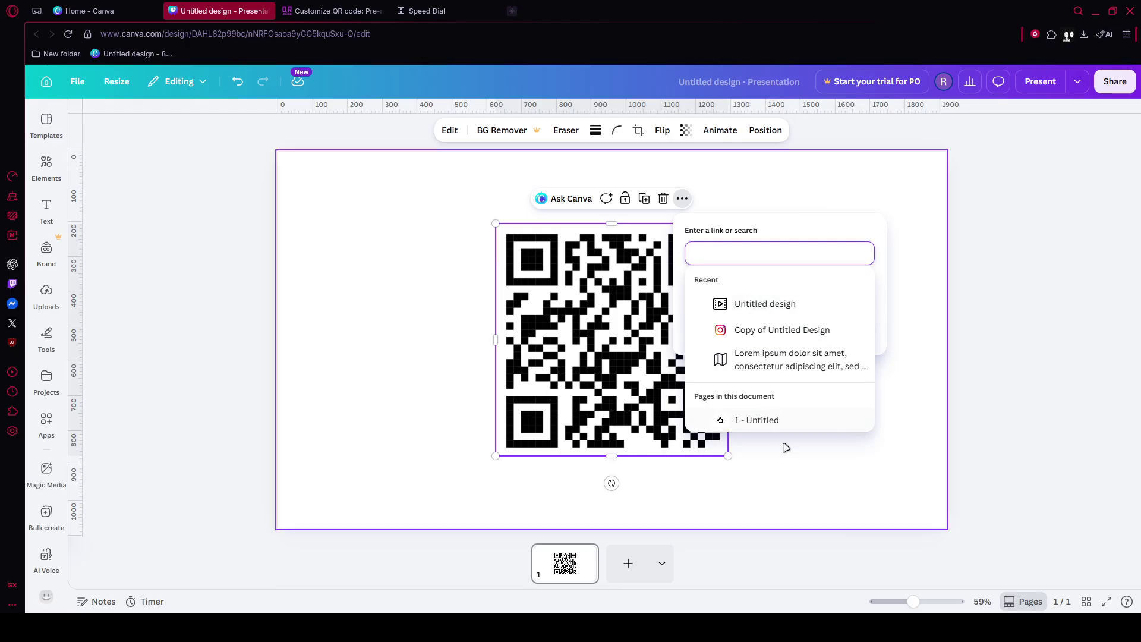
pyautogui.click(795, 473)
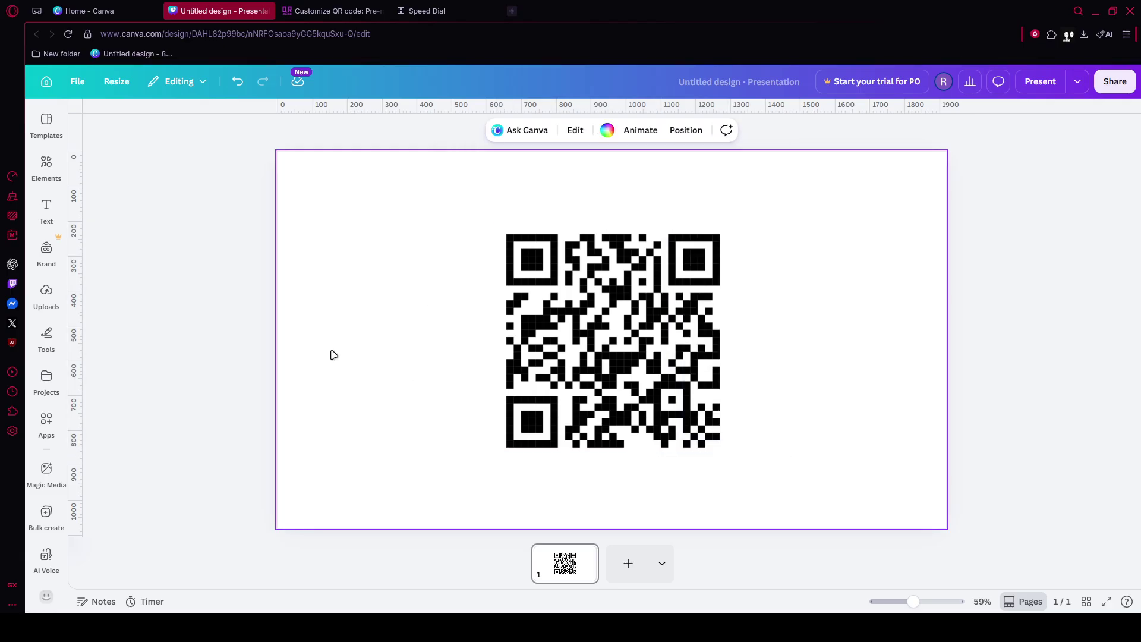
pyautogui.moveTo(658, 347)
pyautogui.mouseDown()
pyautogui.moveTo(574, 303)
pyautogui.moveTo(577, 317)
pyautogui.moveTo(637, 332)
pyautogui.moveTo(660, 327)
pyautogui.moveTo(657, 349)
pyautogui.mouseUp()
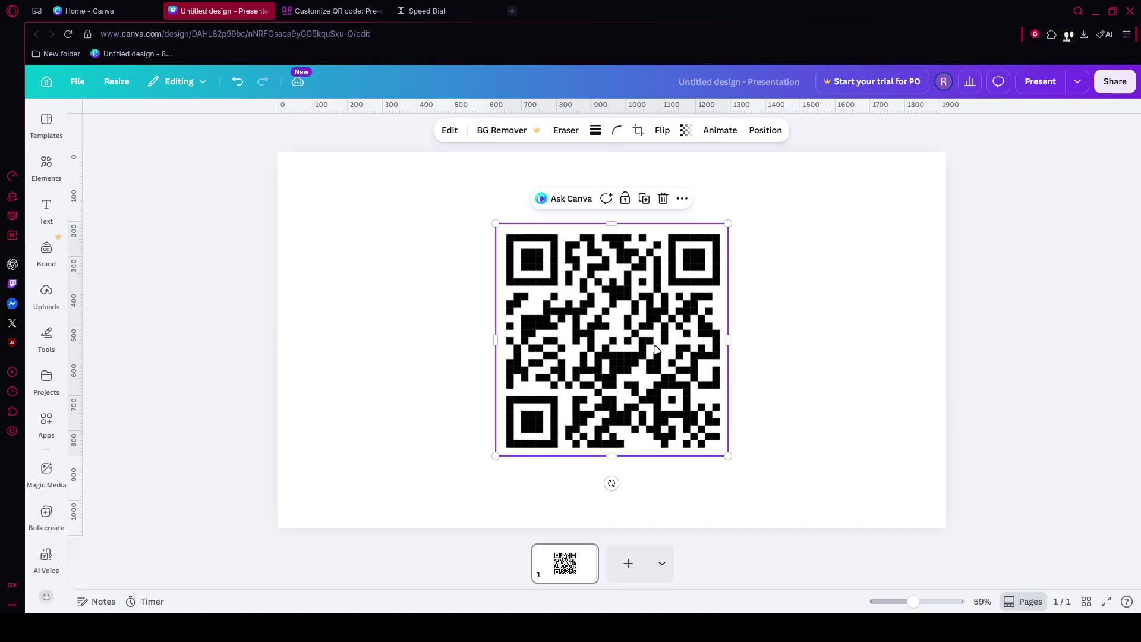
# - Resize the QR code from its corner to about 839 × 839 and drag it back to the page centre
pyautogui.click(856, 377)
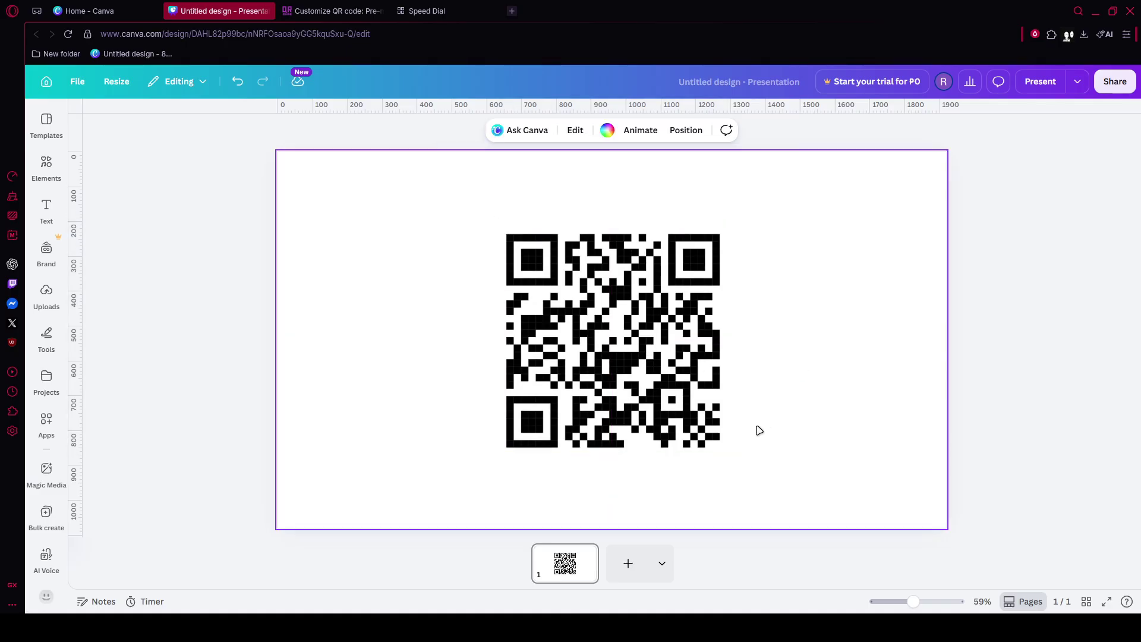
pyautogui.click(649, 420)
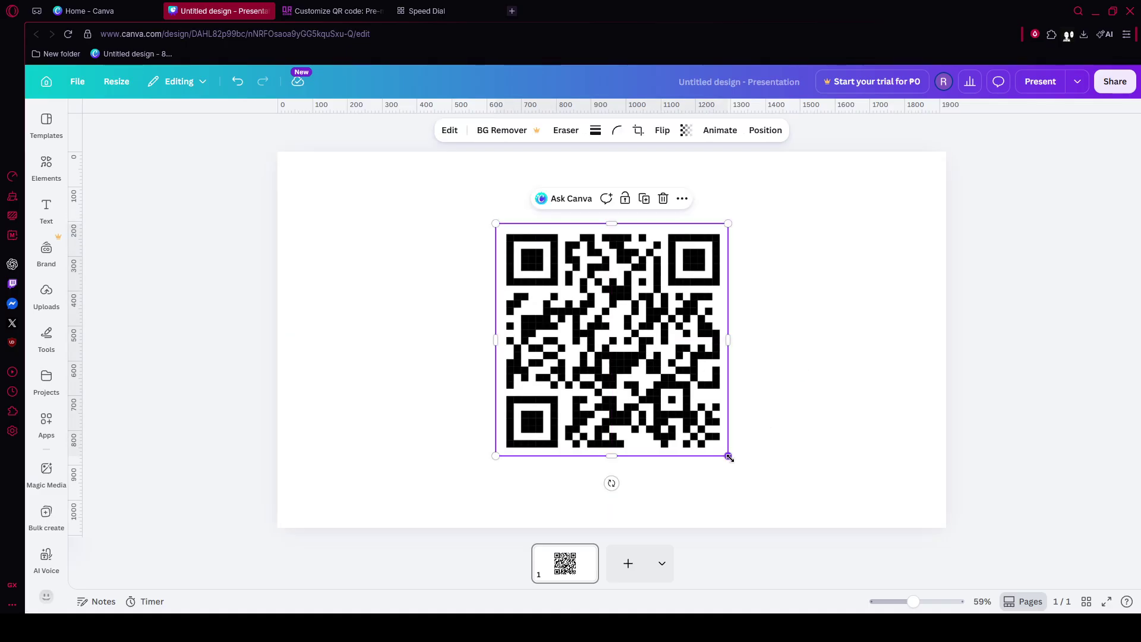
pyautogui.moveTo(729, 457); pyautogui.dragTo(803, 503)
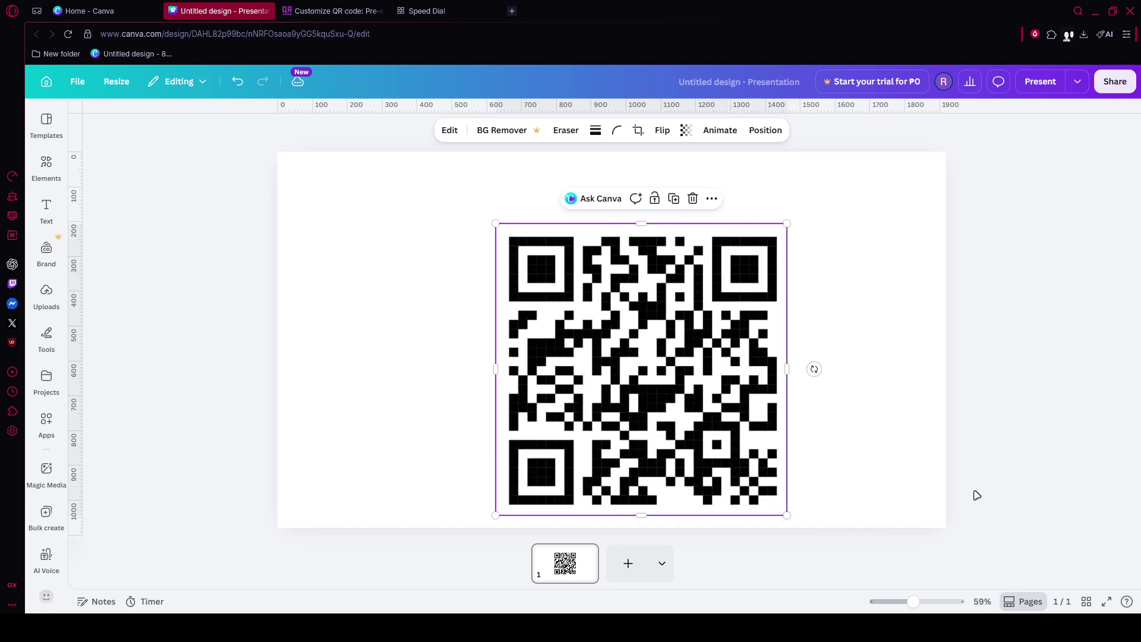
pyautogui.click(1029, 471)
pyautogui.moveTo(672, 358); pyautogui.dragTo(612, 364)
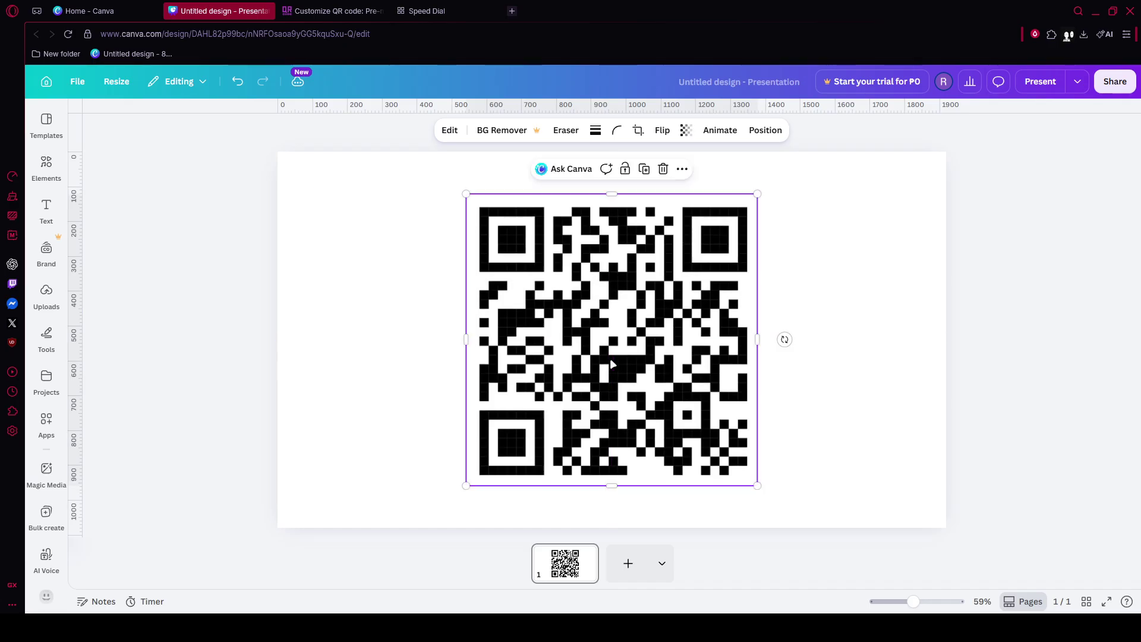
pyautogui.click(1070, 425)
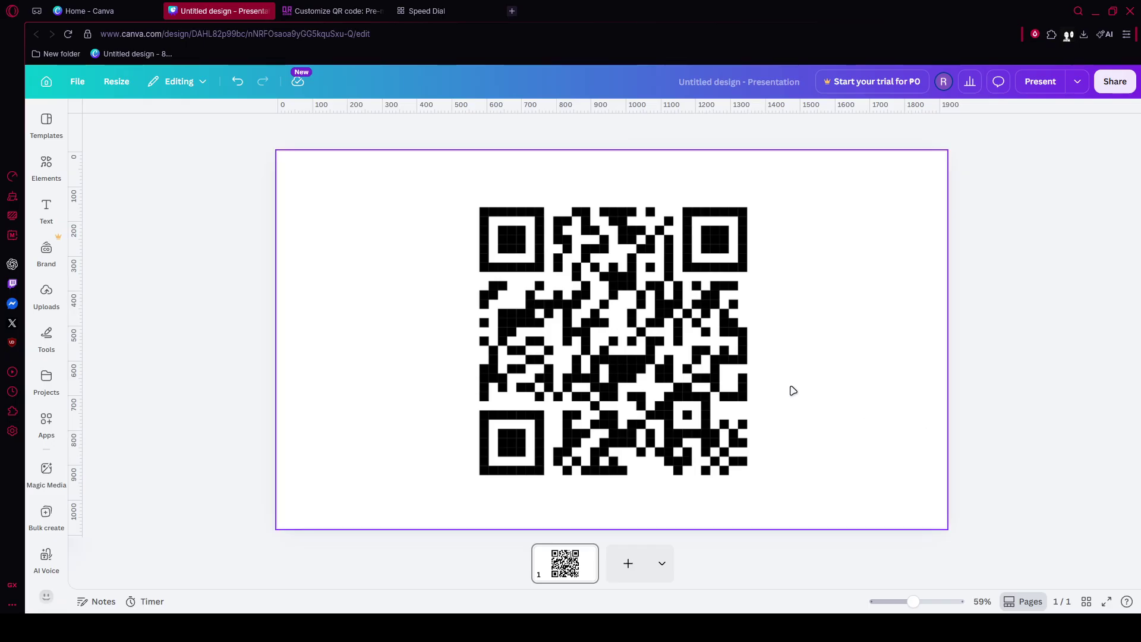
# - Zoom in and out on the slide to inspect the enlarged QR code up close
pyautogui.scroll(3, 698, 357)
pyautogui.scroll(2, 699, 357)
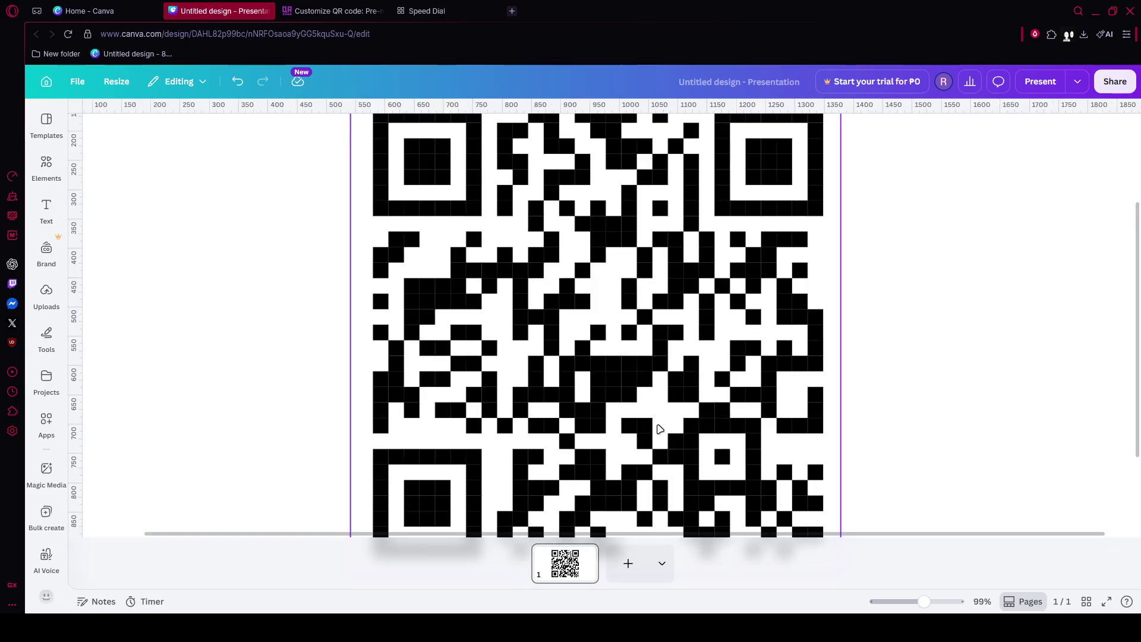
pyautogui.scroll(5, 548, 443)
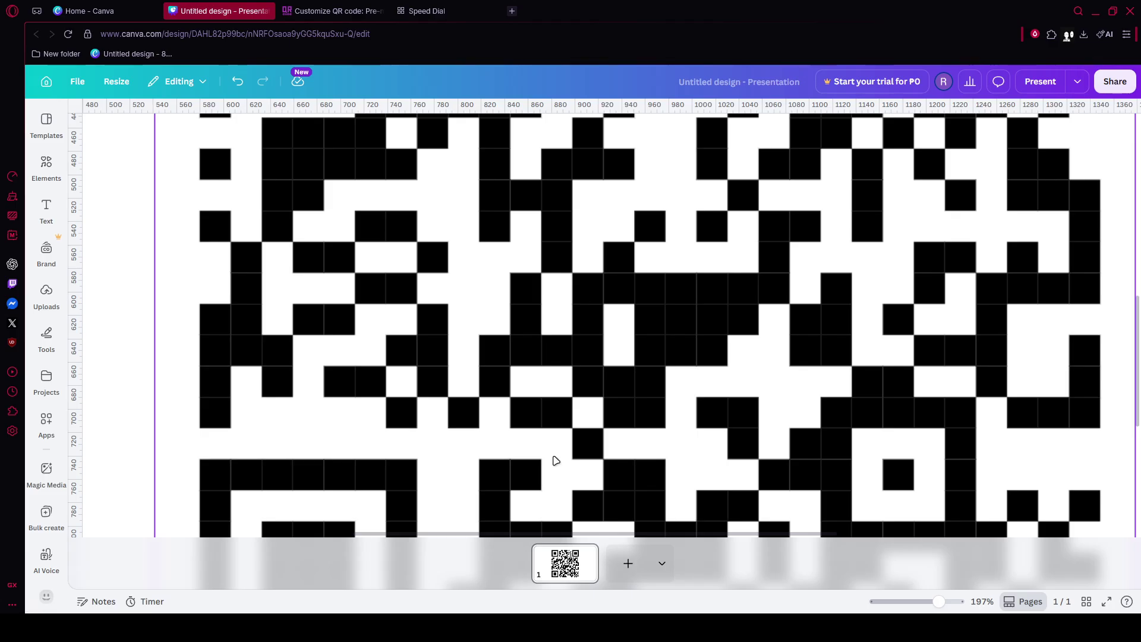
pyautogui.scroll(-5, 553, 461)
pyautogui.click(923, 510)
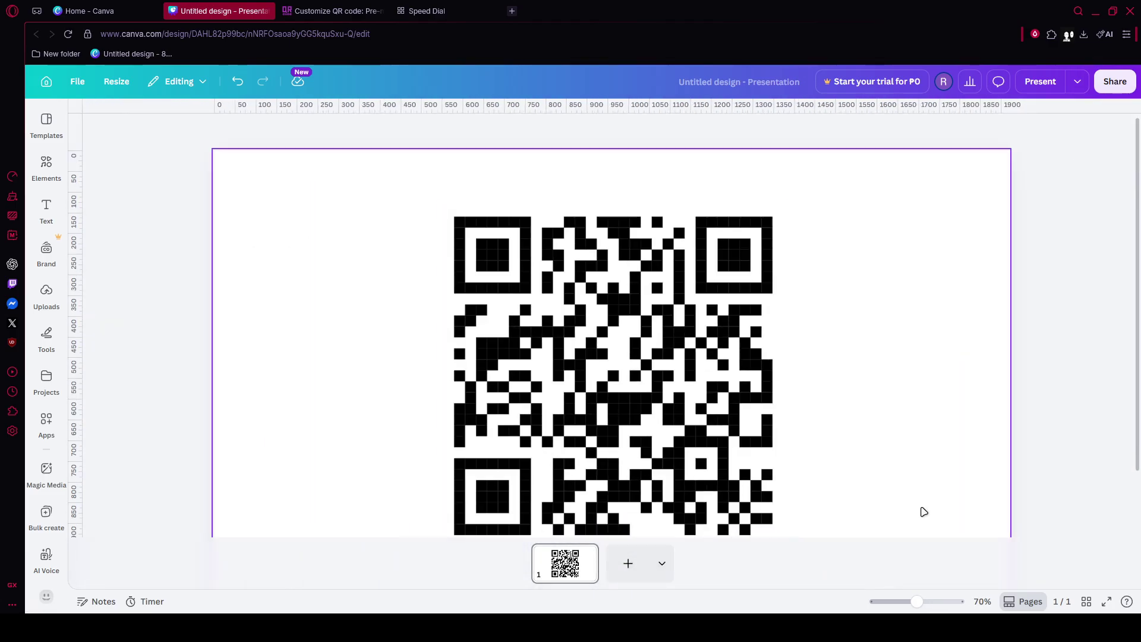
pyautogui.scroll(-2, 1022, 479)
pyautogui.scroll(2, 1022, 480)
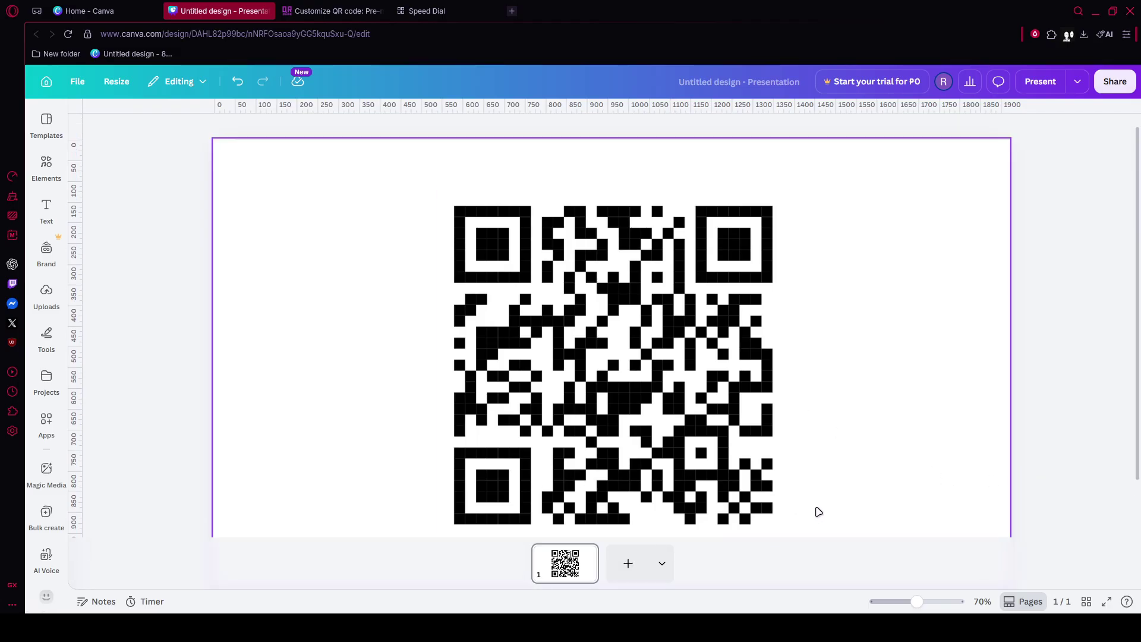
# - Nudge the QR code upward until it snaps to the page's centre guide
pyautogui.click(702, 401)
pyautogui.scroll(-4, 882, 426)
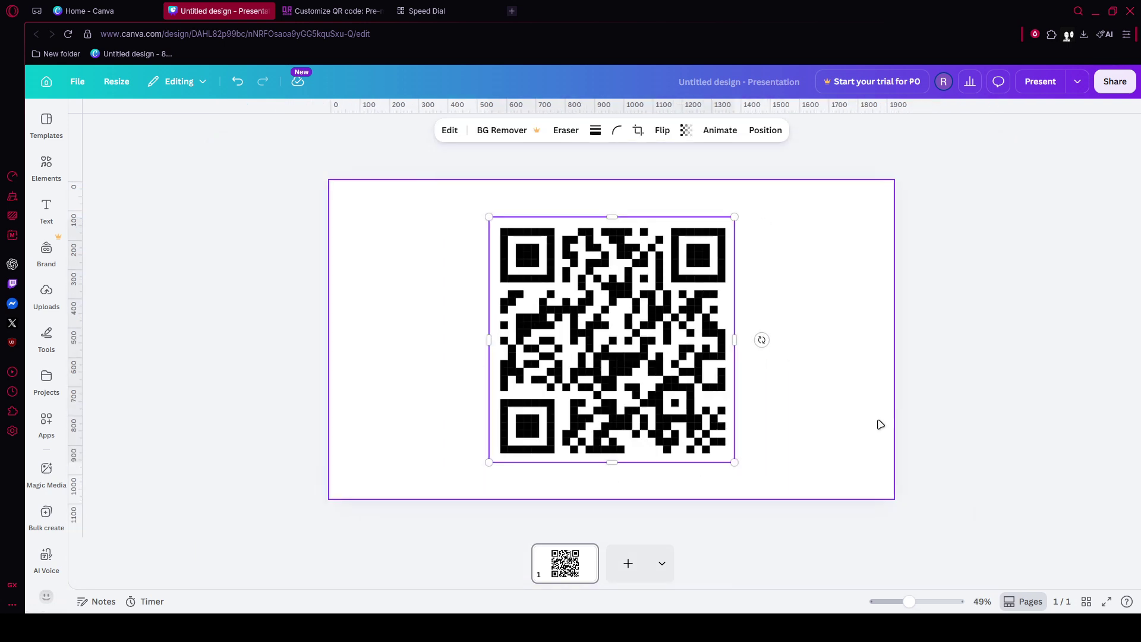
pyautogui.moveTo(642, 355)
pyautogui.mouseDown()
pyautogui.moveTo(659, 357)
pyautogui.moveTo(638, 343)
pyautogui.mouseUp()
# - Download the design from Share > Download as PDF Print with the RGB colour profile
pyautogui.click(1115, 81)
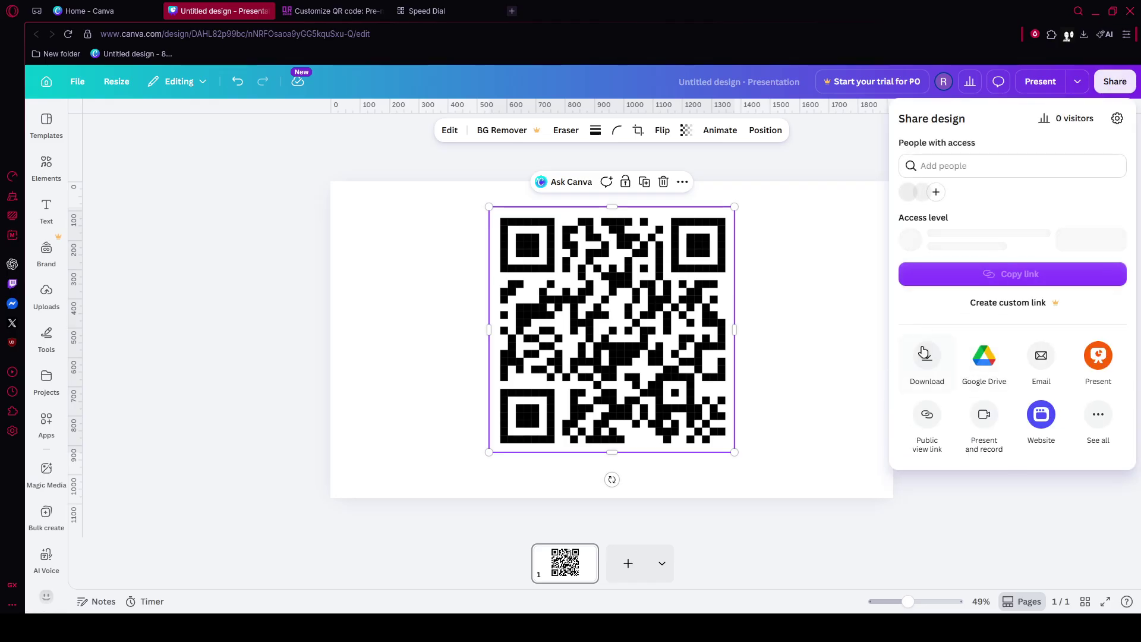
pyautogui.click(925, 353)
pyautogui.click(968, 164)
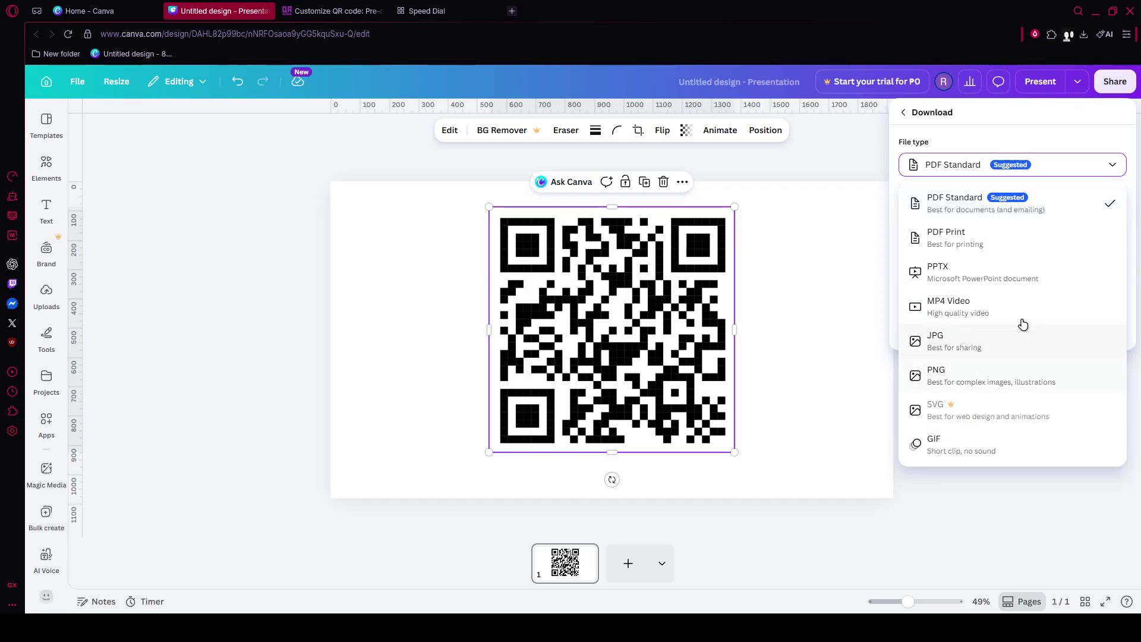
pyautogui.click(1003, 245)
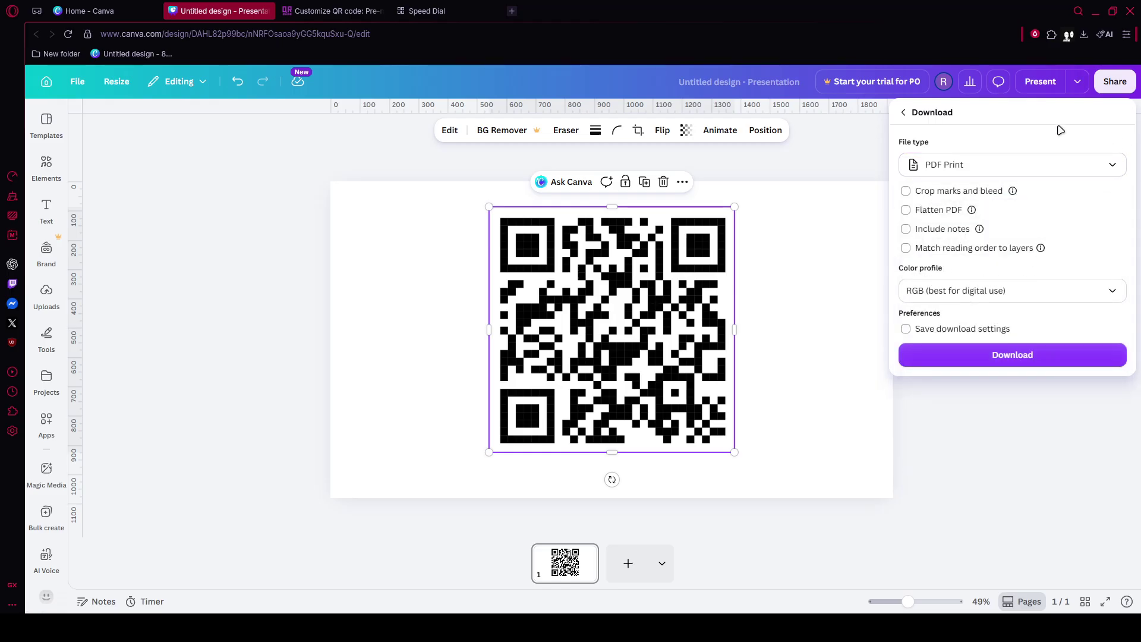
pyautogui.click(983, 294)
pyautogui.click(1016, 298)
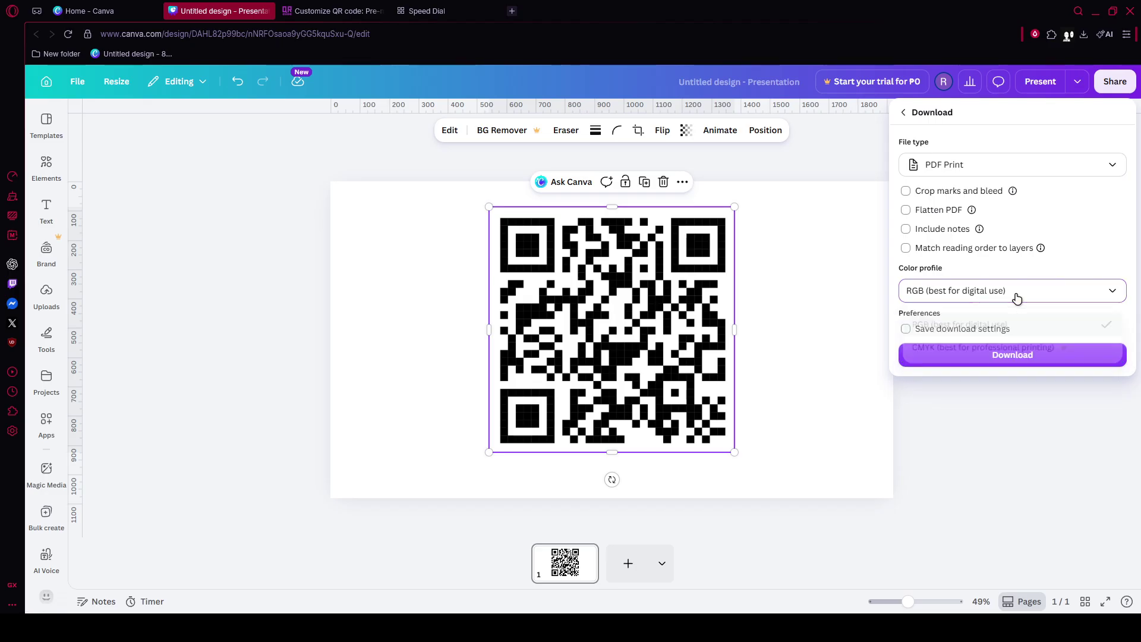
pyautogui.click(999, 353)
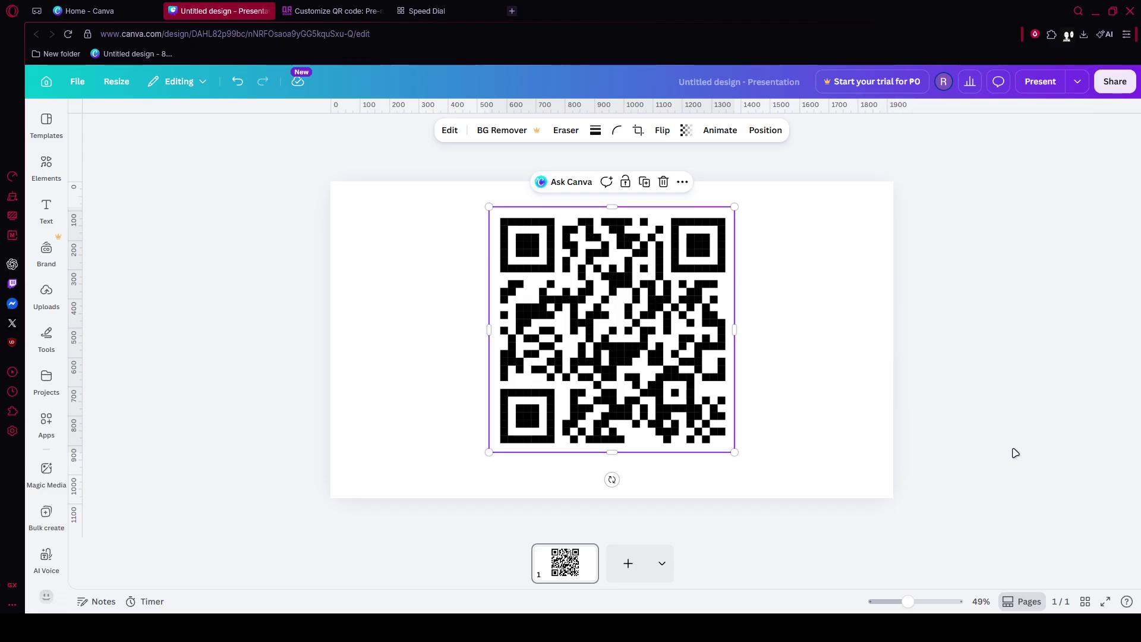